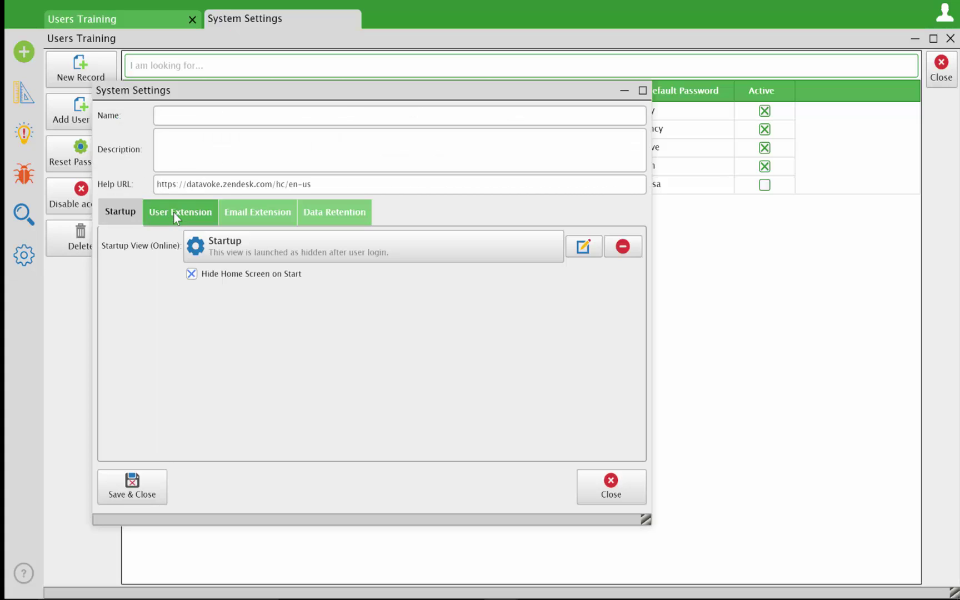
Step: Review the User Extension mappings for login, email, name and password, then save and close System Settings
click(174, 213)
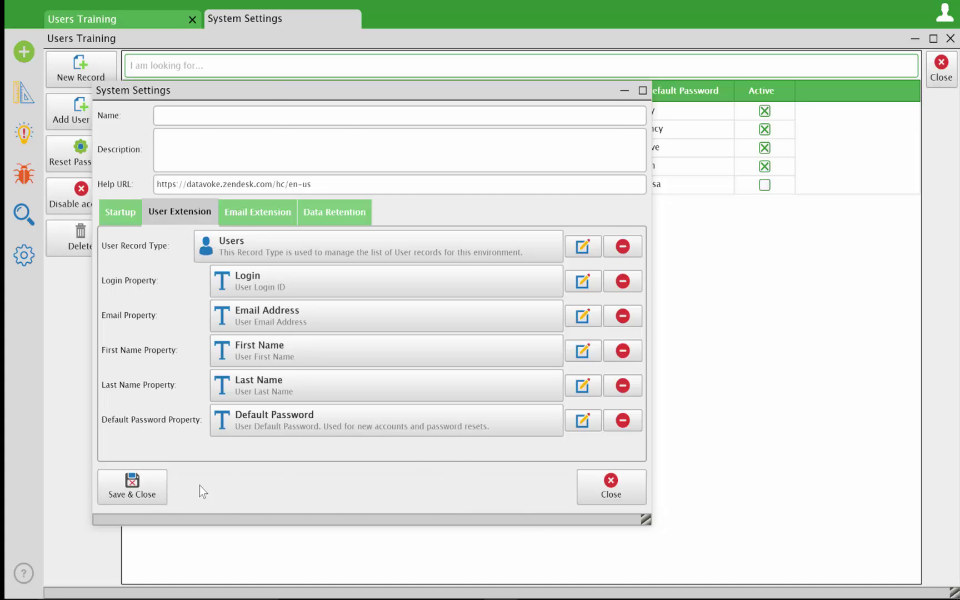
click(133, 483)
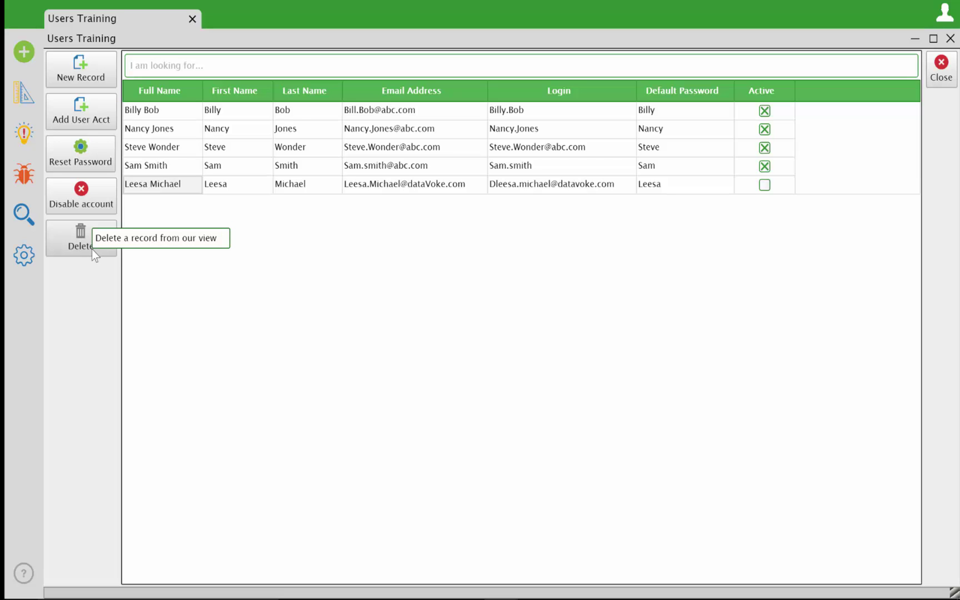
Step: Limit the Users Training view's Delete action to the Admin group only and save it
click(23, 93)
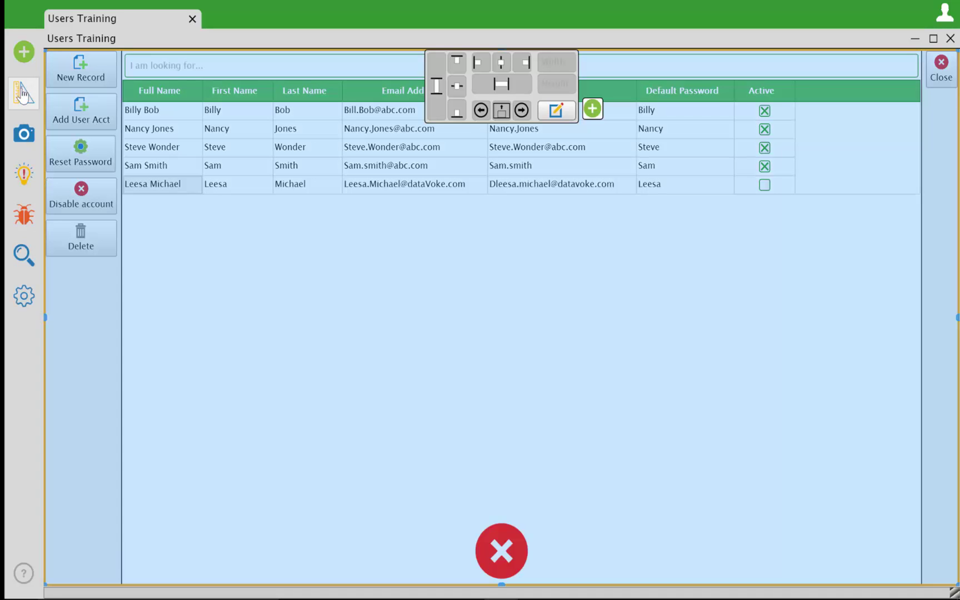
click(61, 239)
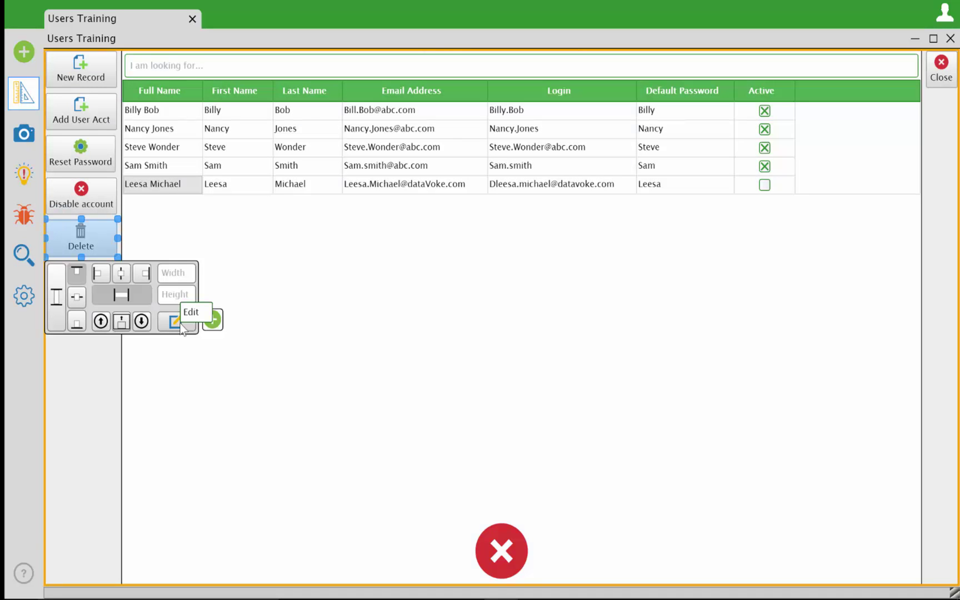
click(179, 322)
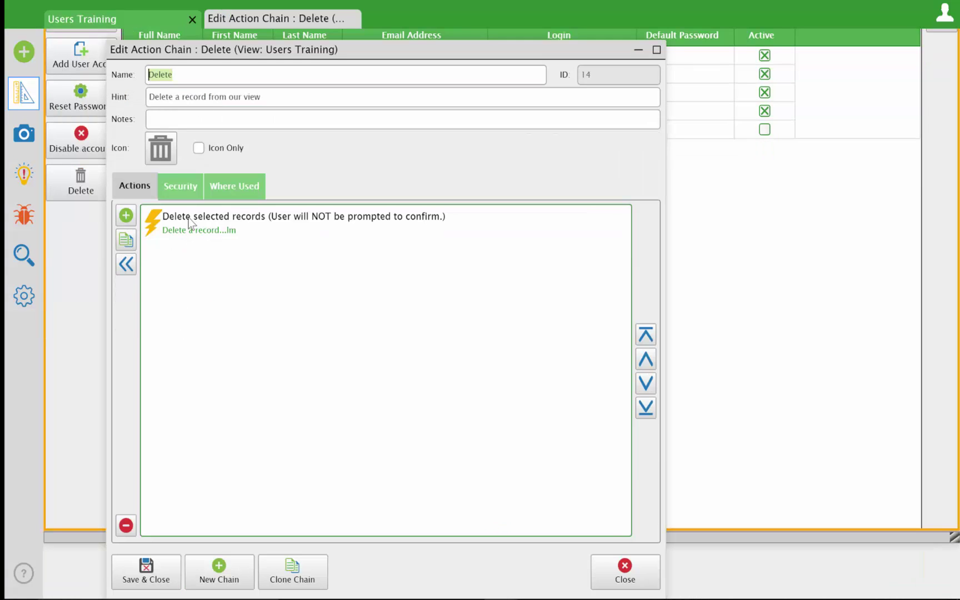
click(176, 186)
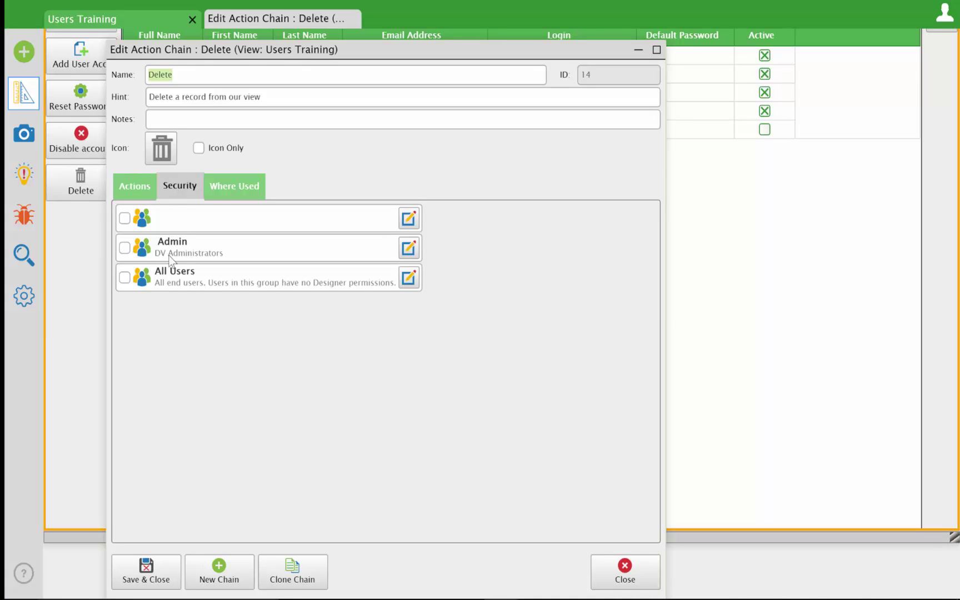
click(124, 248)
click(149, 570)
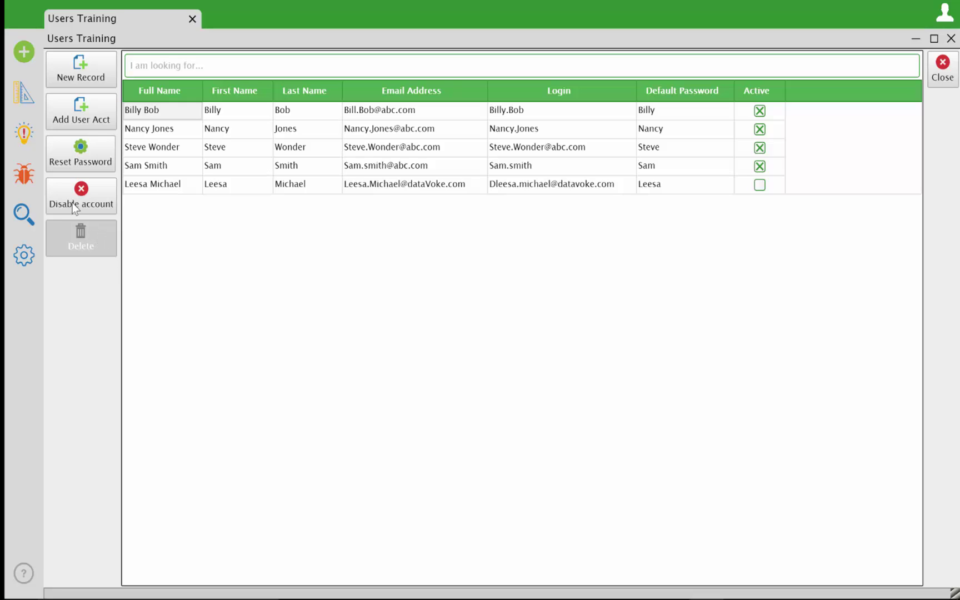
Step: In design mode, place a new action button on the view below Delete from the Tool Box
click(31, 103)
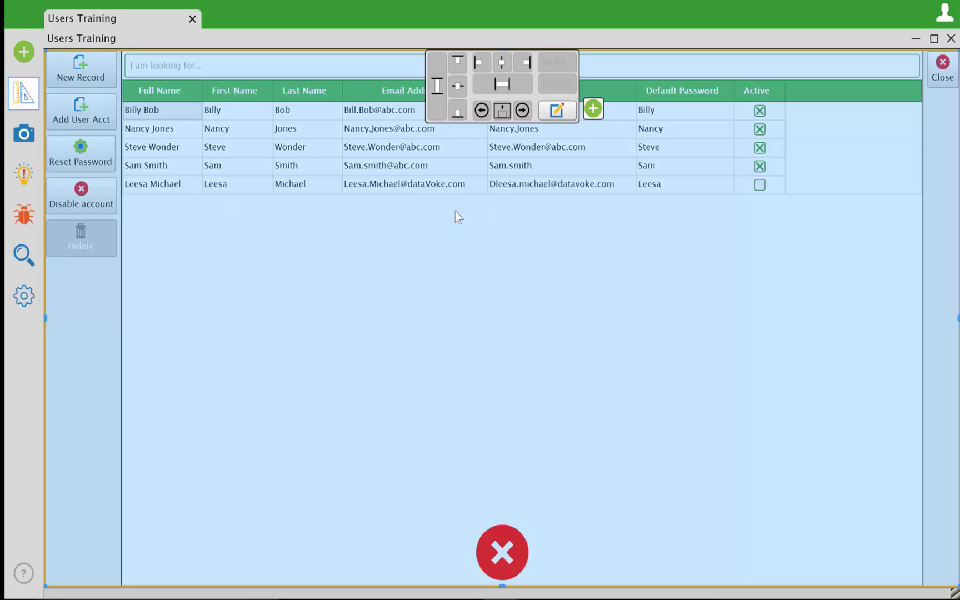
click(592, 109)
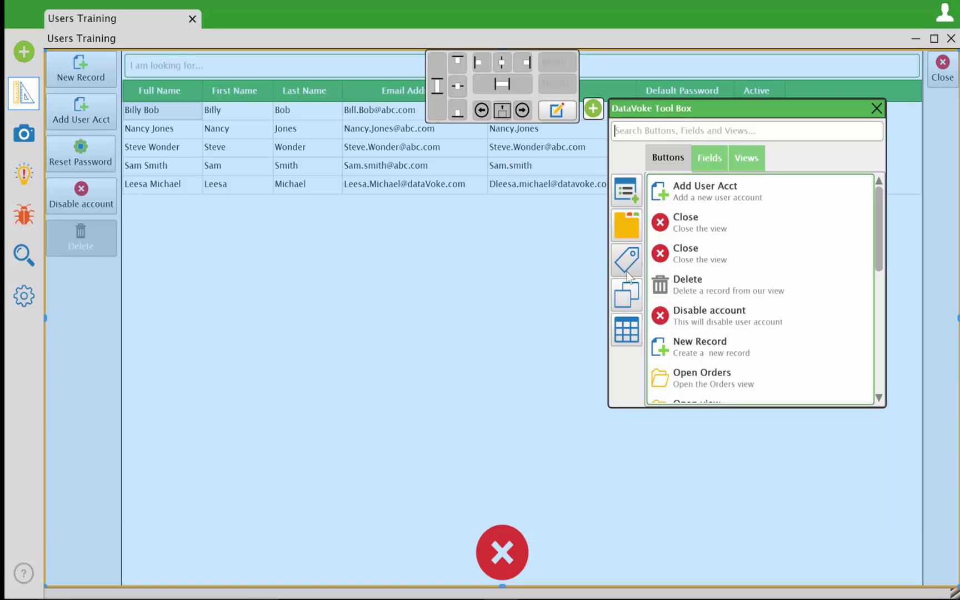
drag(627, 294, 71, 251)
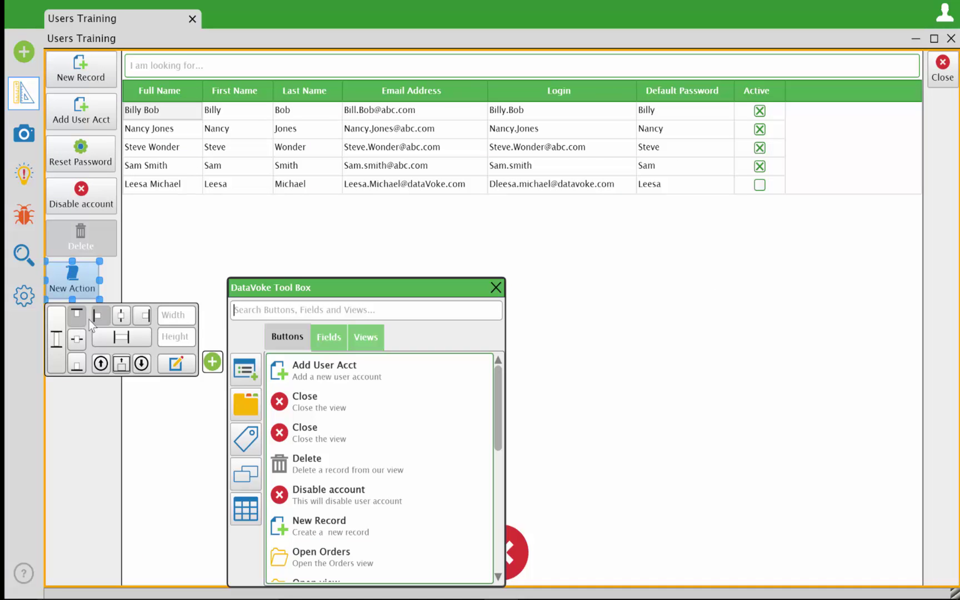
Step: Name the action 'Admin Rights' with hint 'Grant Admin rights to the selected user' and a person icon
click(174, 367)
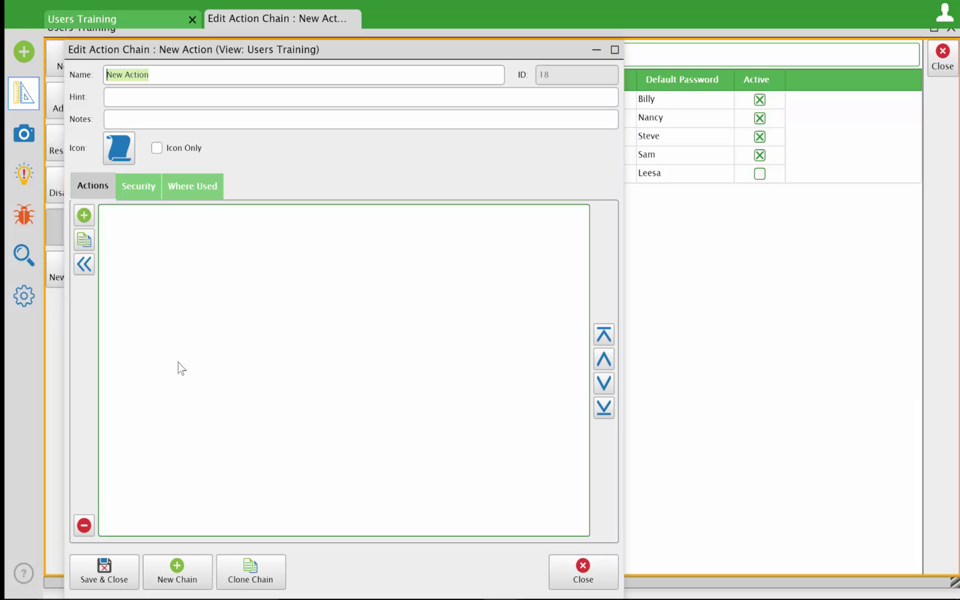
text(Admin Rights)
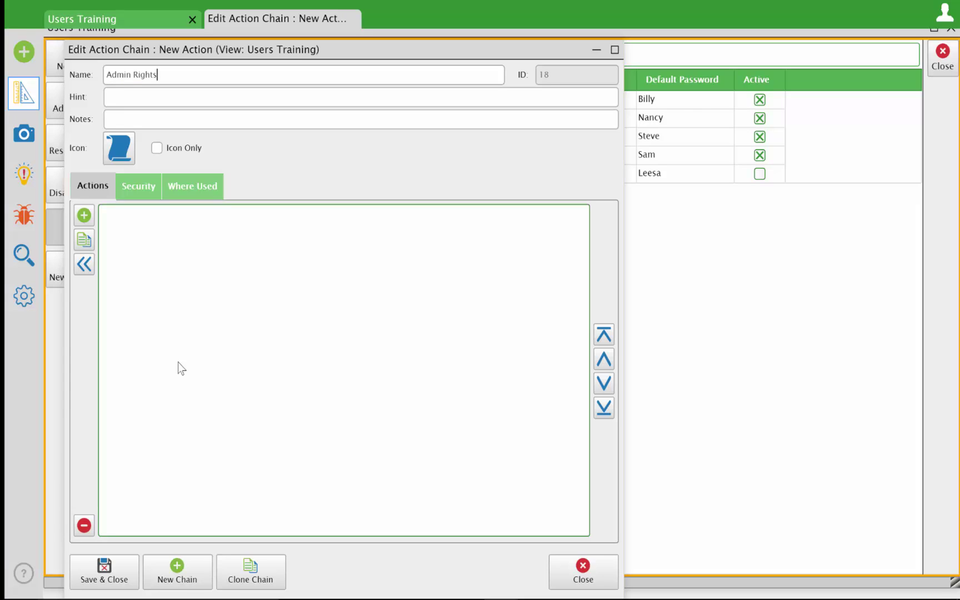
key(Tab)
text(Grant Admin rights to the selected user)
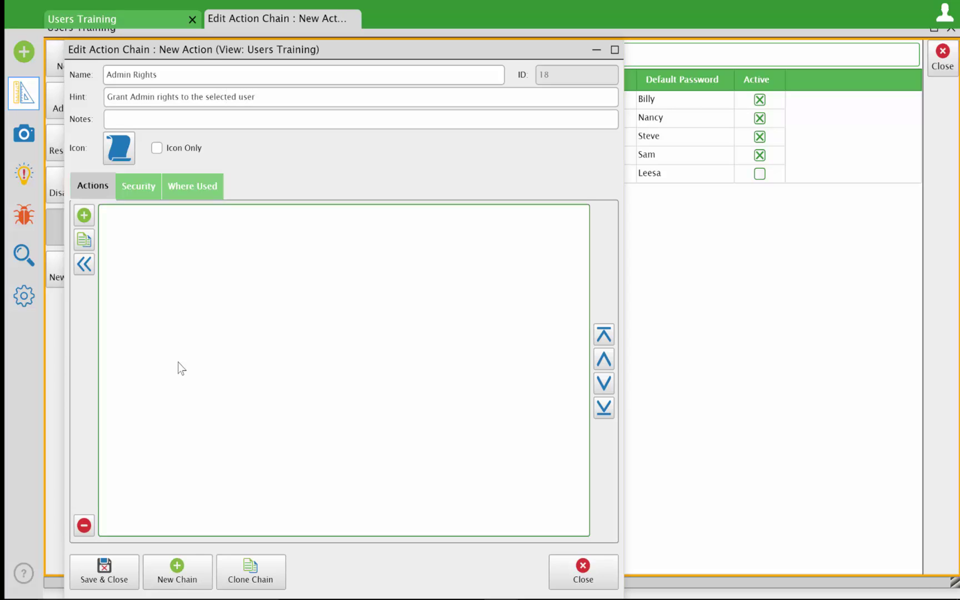
click(124, 147)
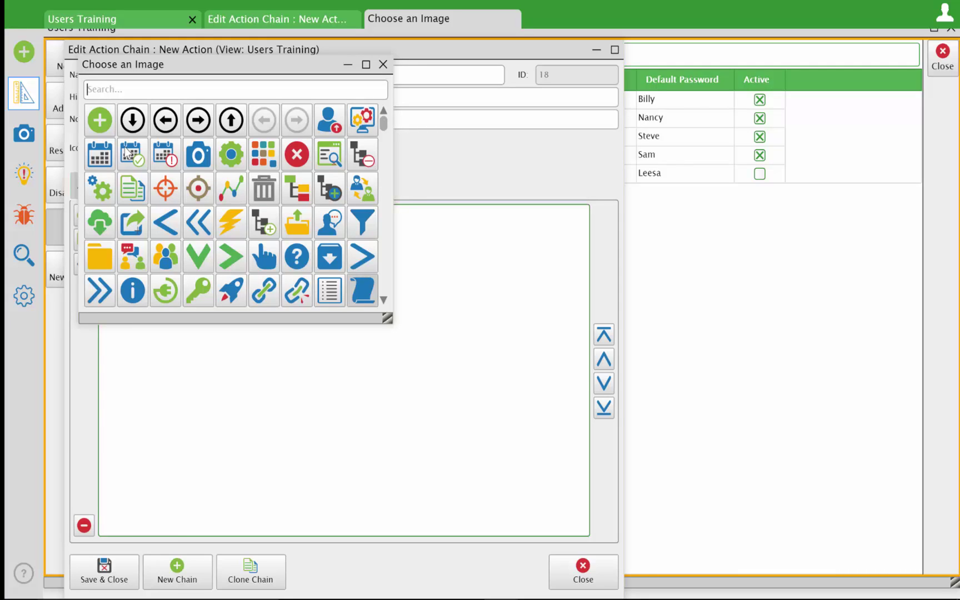
text(use)
click(98, 120)
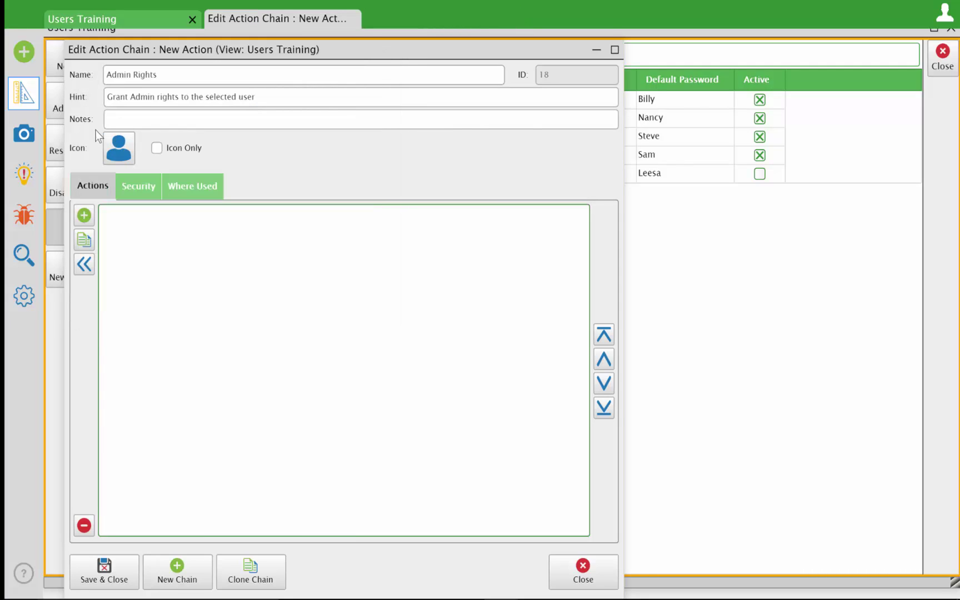
Step: Add a User – Modify Groups step, commented 'grant admin rights to selected user', adding the user to Admin, and save
click(84, 216)
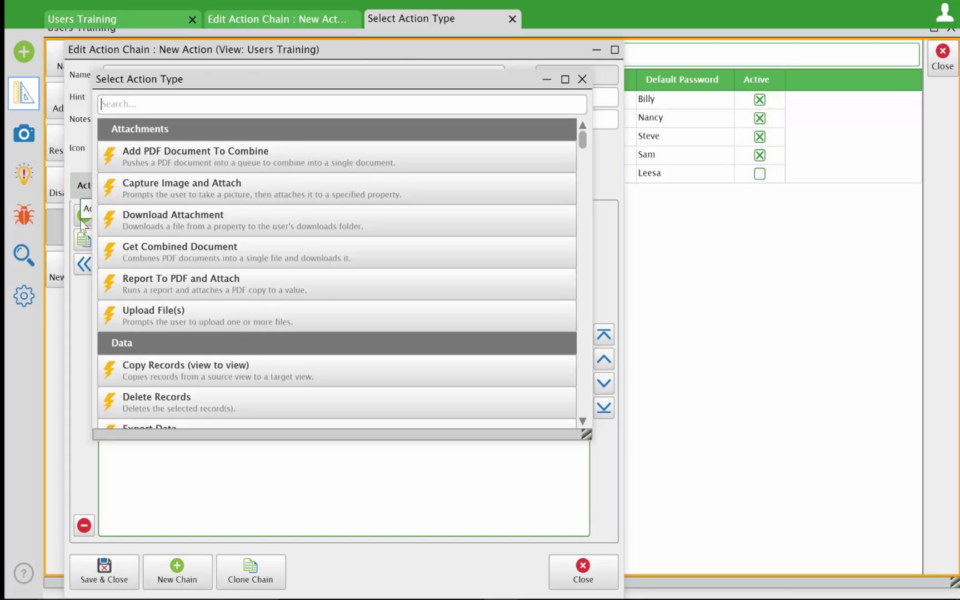
text(mod)
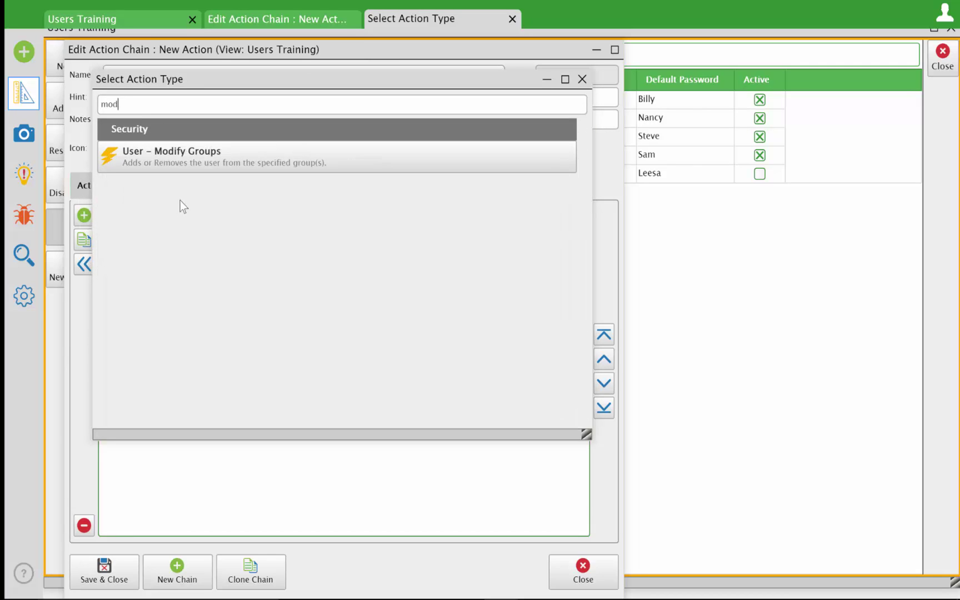
double_click(170, 166)
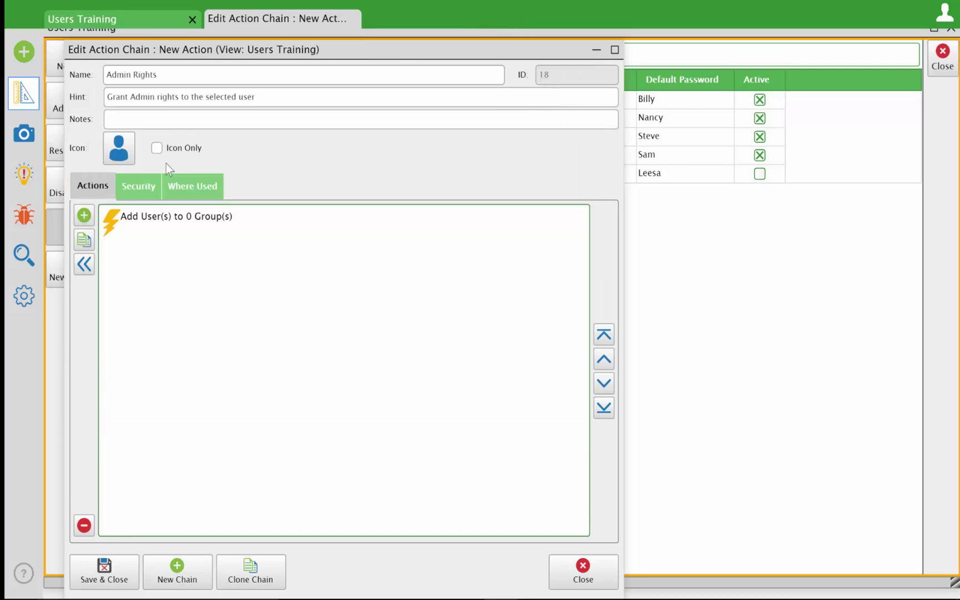
click(153, 213)
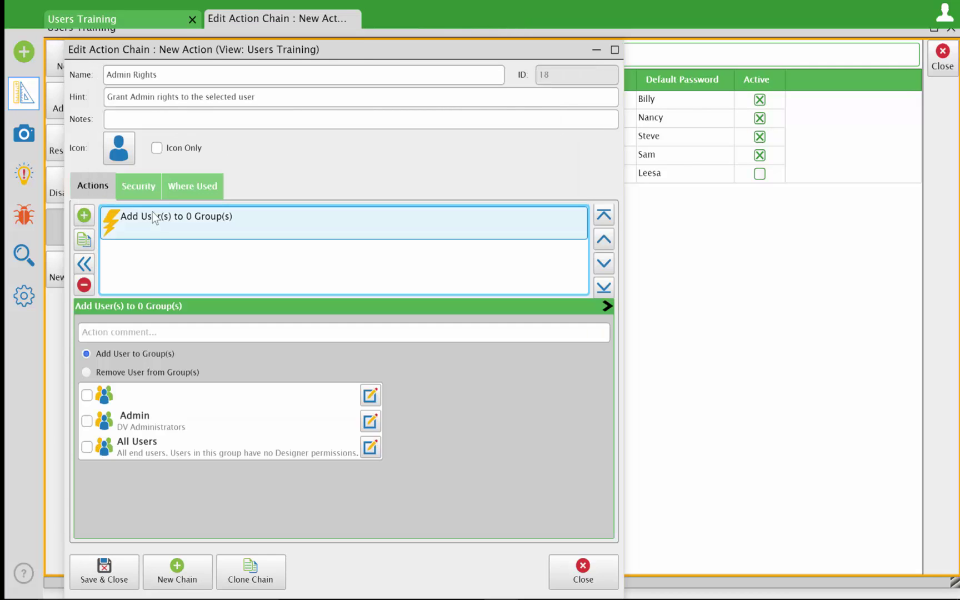
click(162, 333)
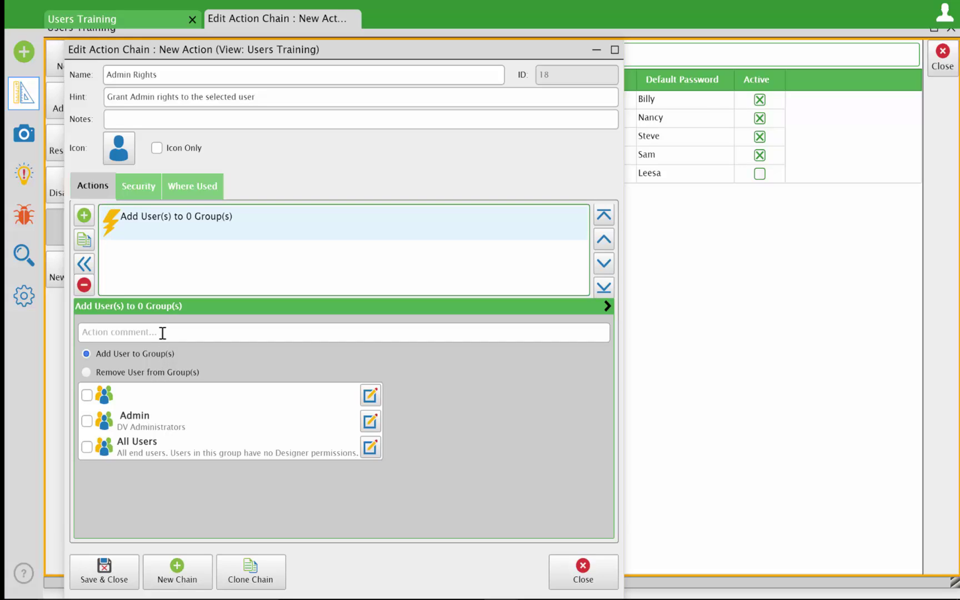
text(grant adm)
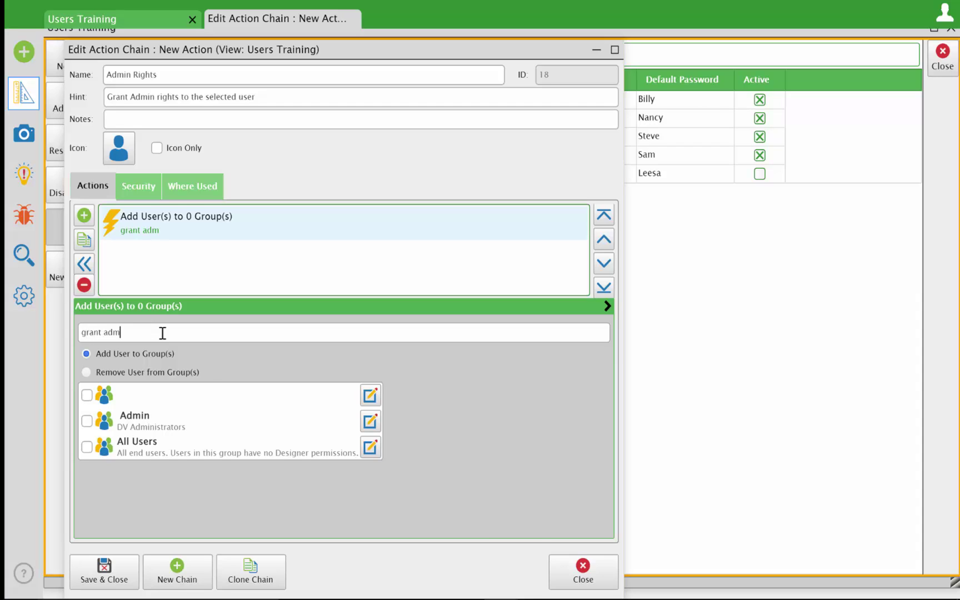
text(in rights to selected user)
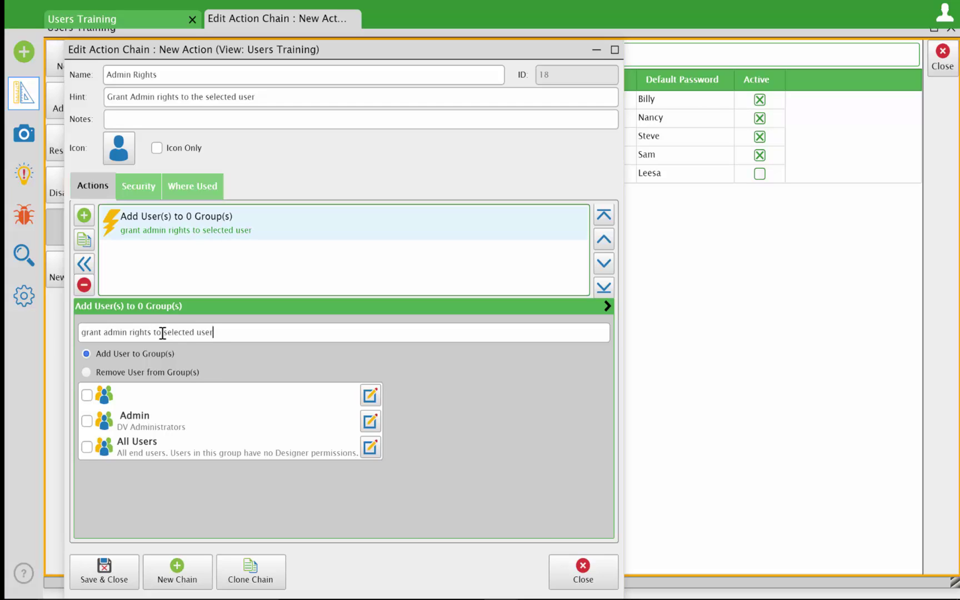
click(143, 356)
click(87, 421)
click(105, 568)
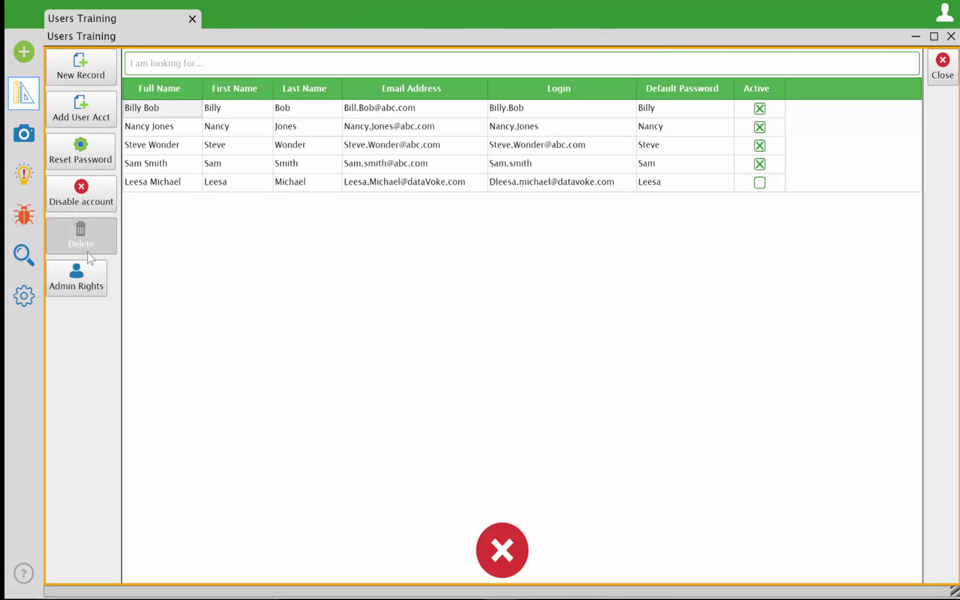
Step: Capture the layout, grant Admin Rights to the fourth-row user, and reload the page
click(23, 135)
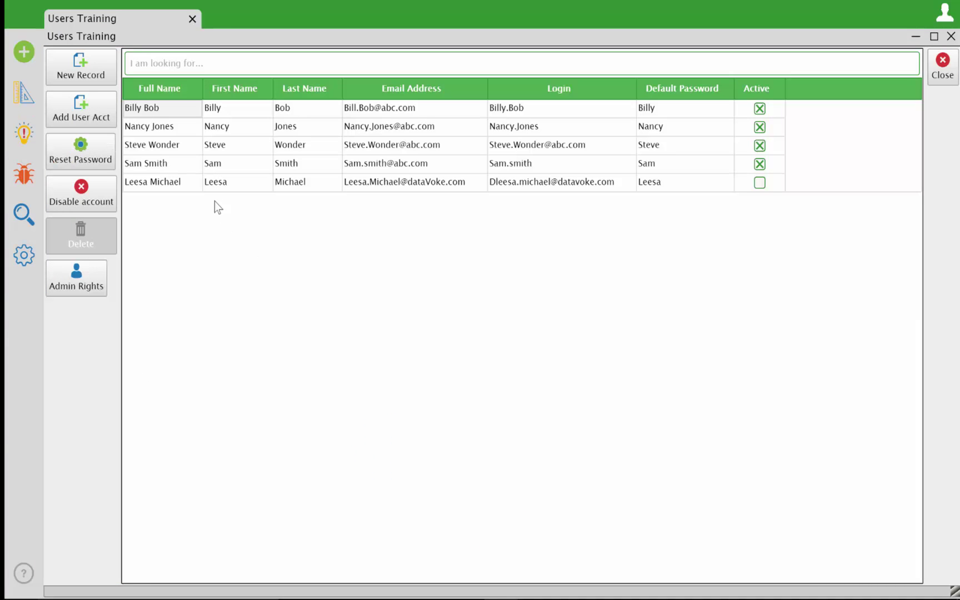
click(159, 167)
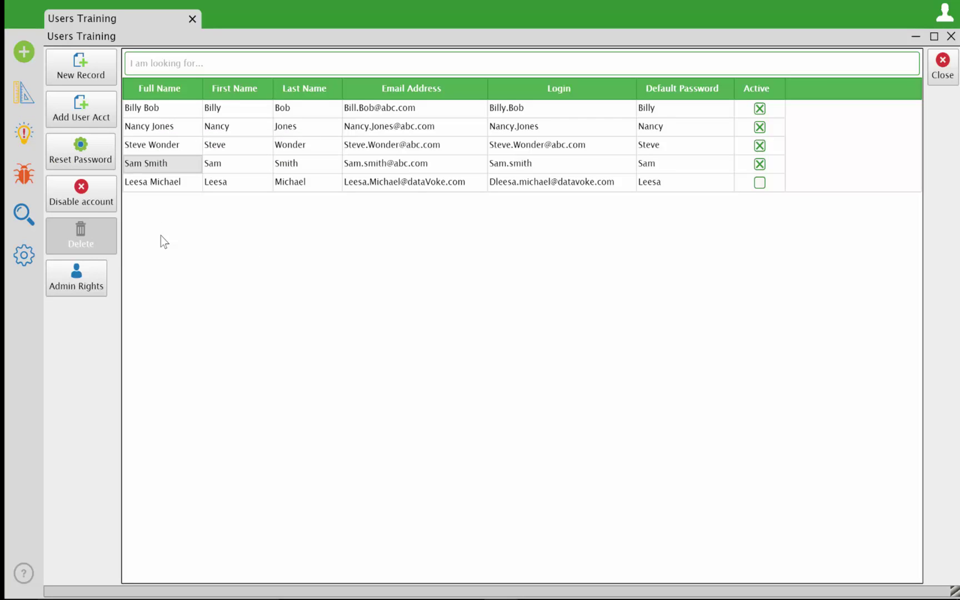
click(87, 273)
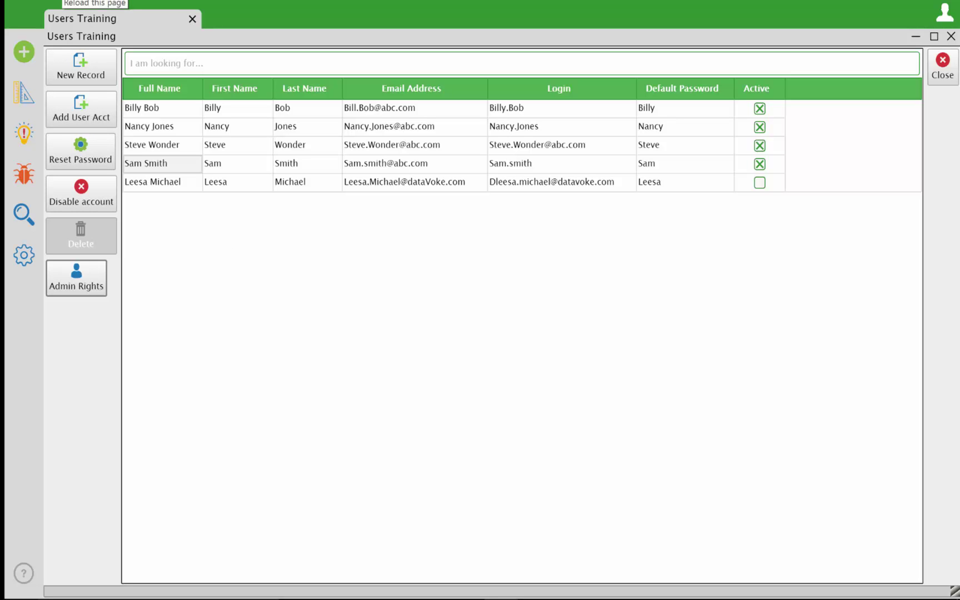
click(62, 0)
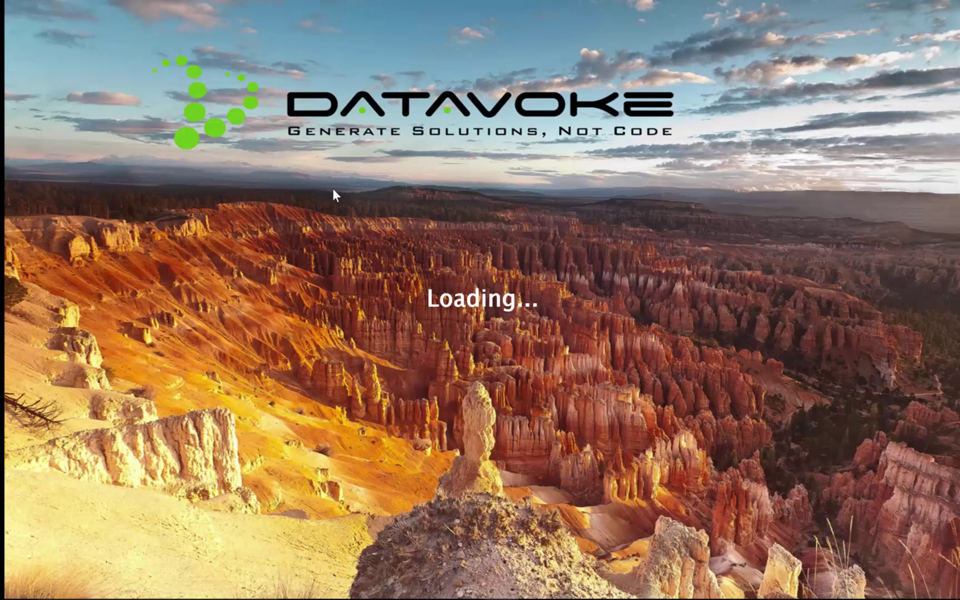
Step: Sign back in with the fourth-row user's login ID and password
text(sam)
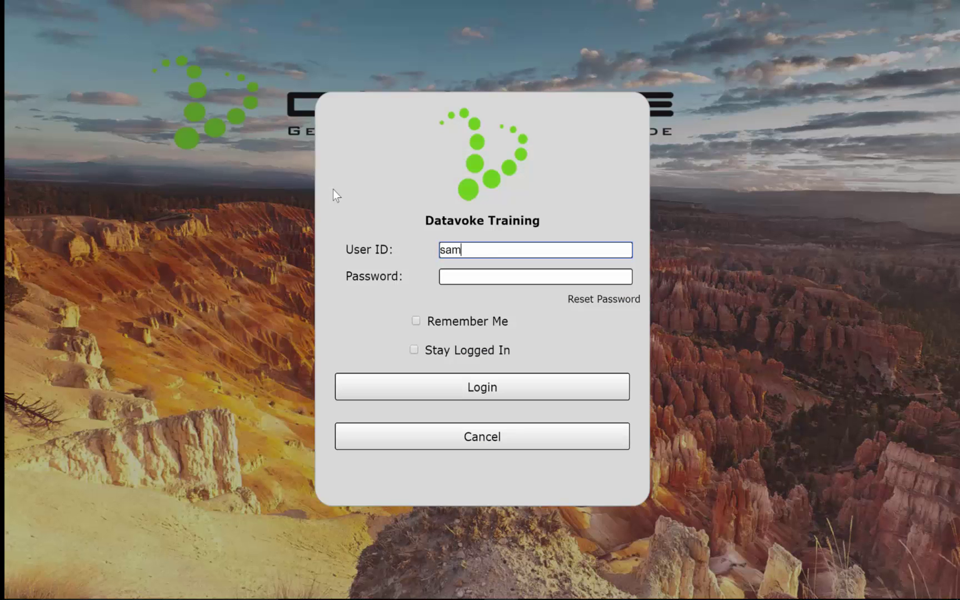
text(.smith)
key(Tab)
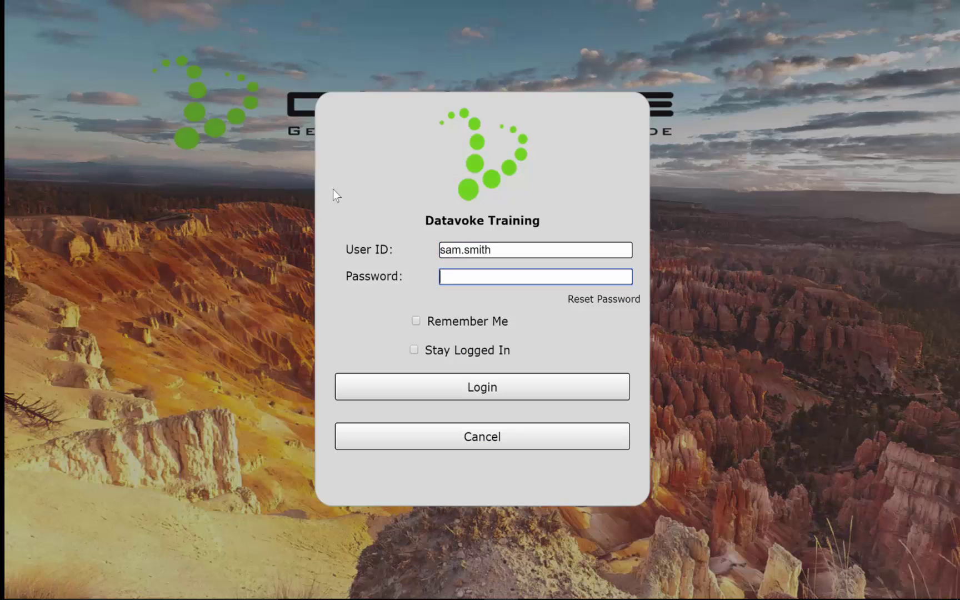
text(••••)
key(Return)
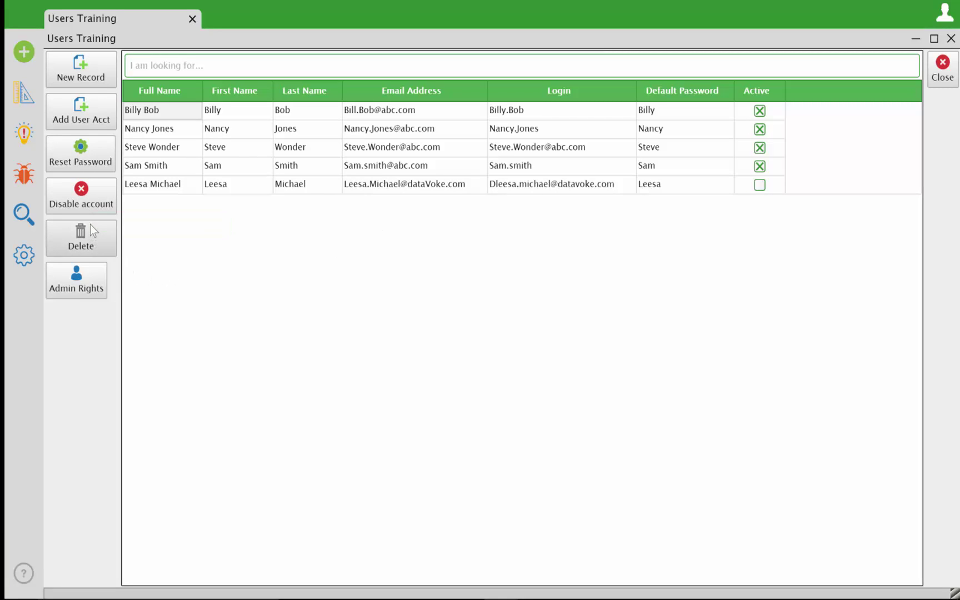
Step: Rename the Admin Rights action to 'Remove Admin Rights'
click(28, 98)
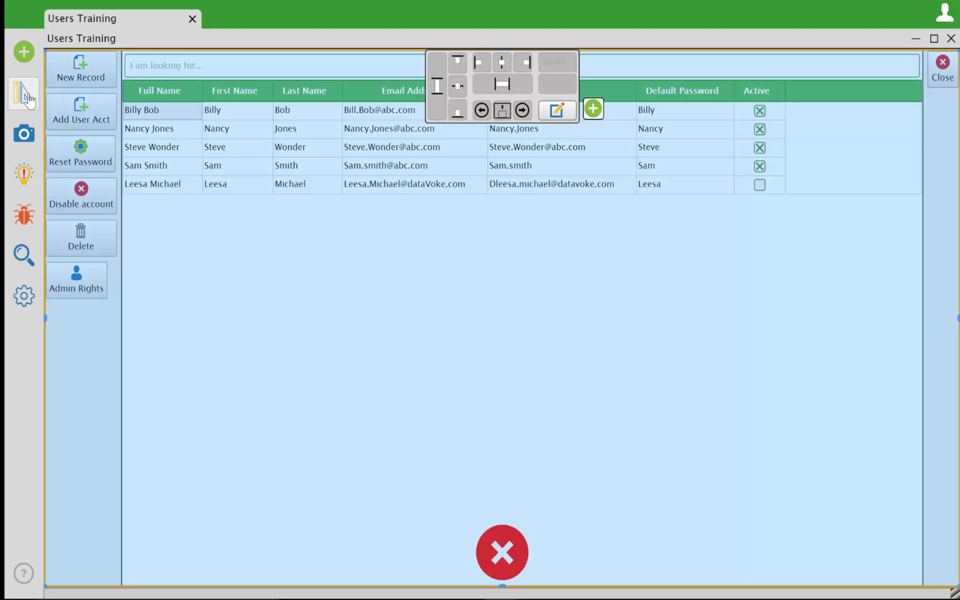
click(62, 280)
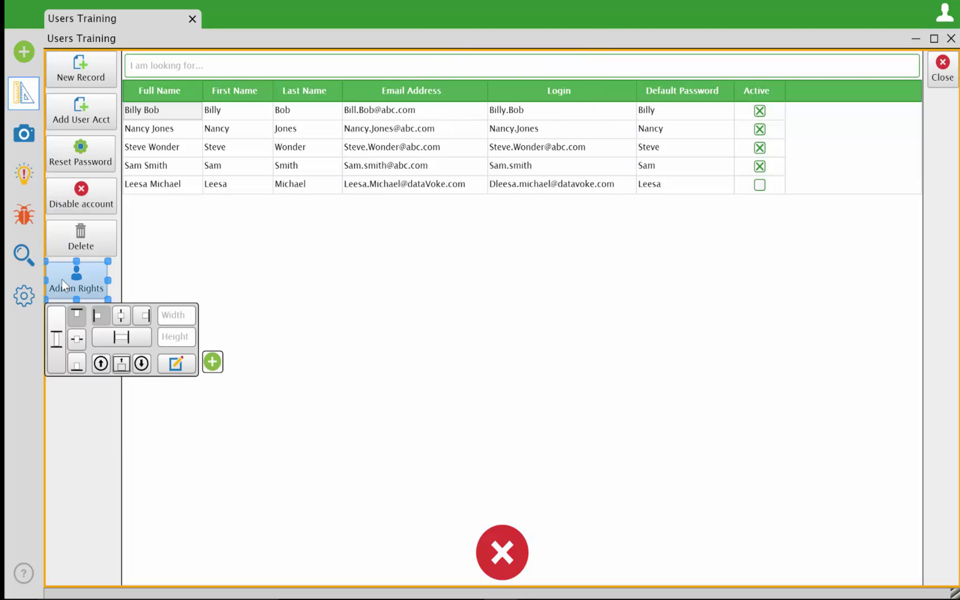
click(174, 364)
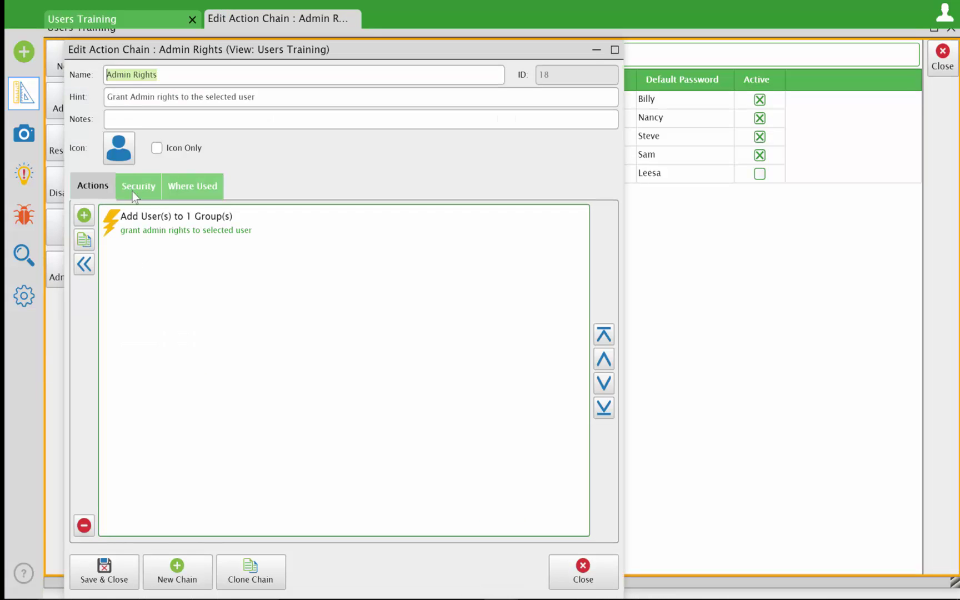
text(Remove Ad)
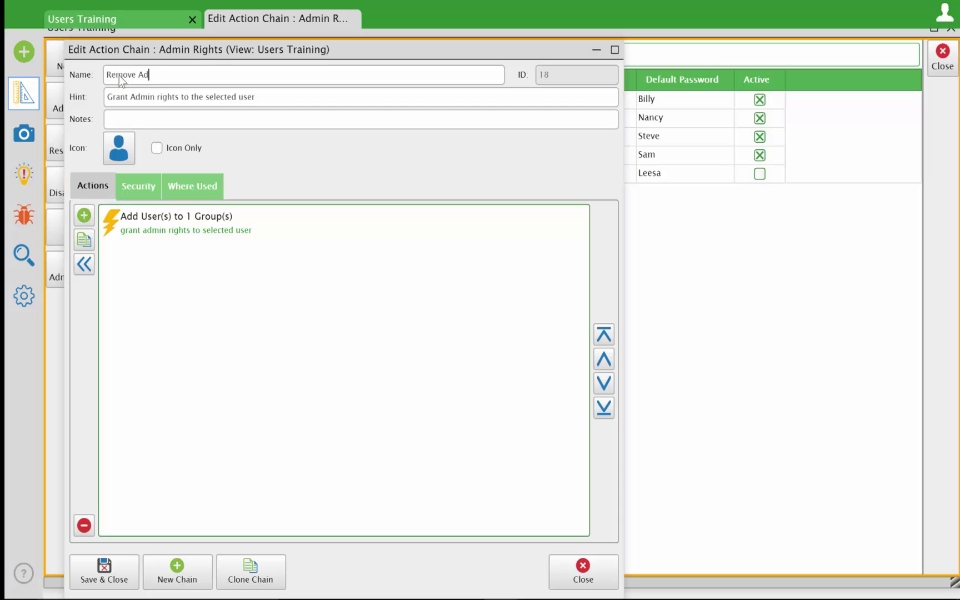
text(min Rights)
Step: Switch its group step to Remove User from Group(s) and save the action
click(143, 237)
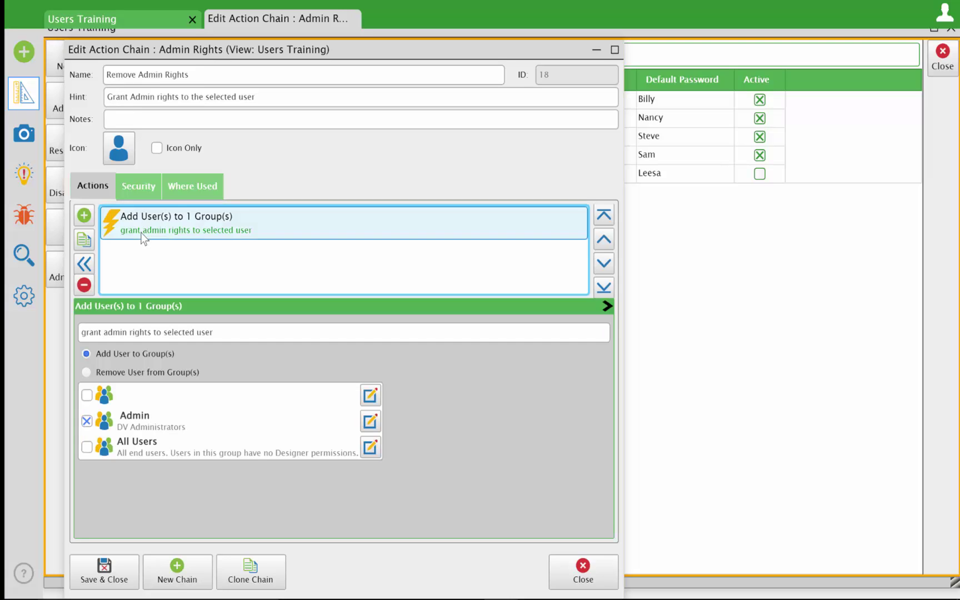
click(105, 373)
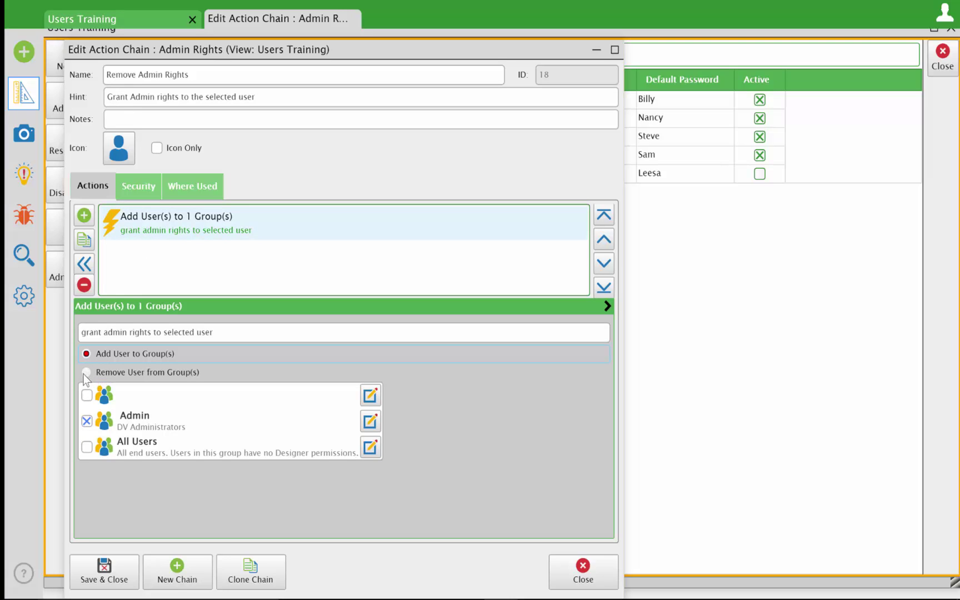
click(87, 372)
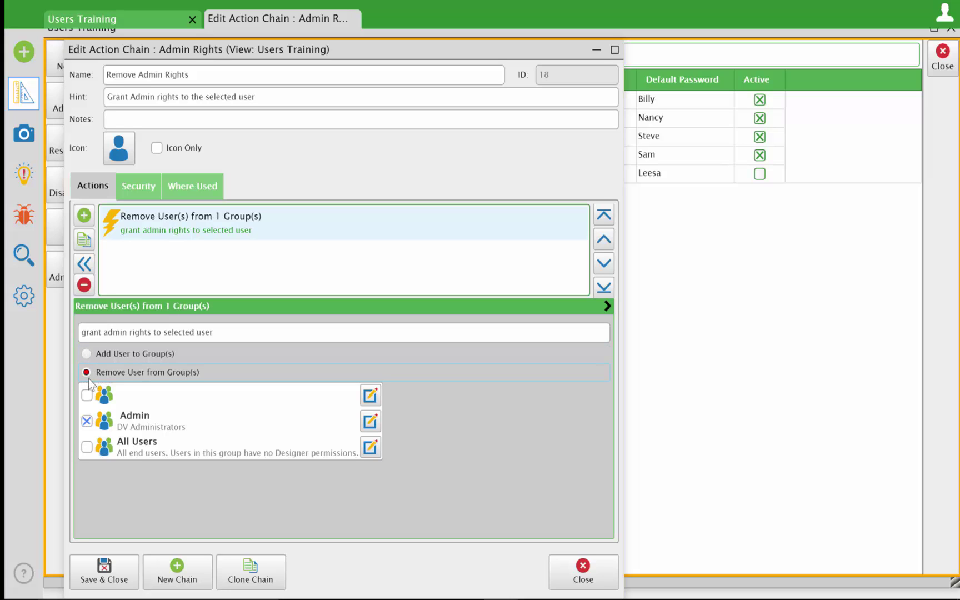
click(100, 572)
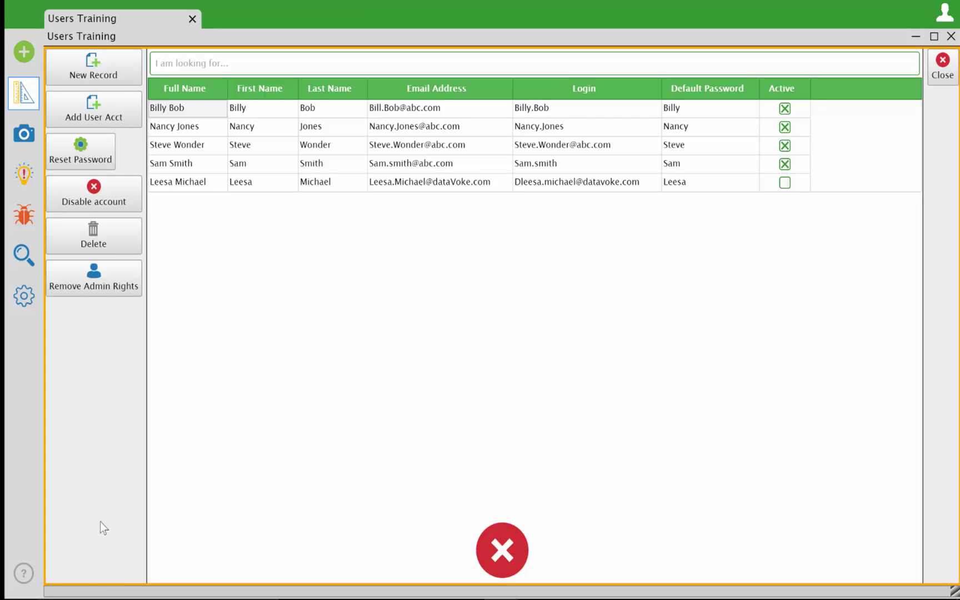
Step: Capture the layout, then use Remove Admin Rights on the fourth-row user
click(24, 134)
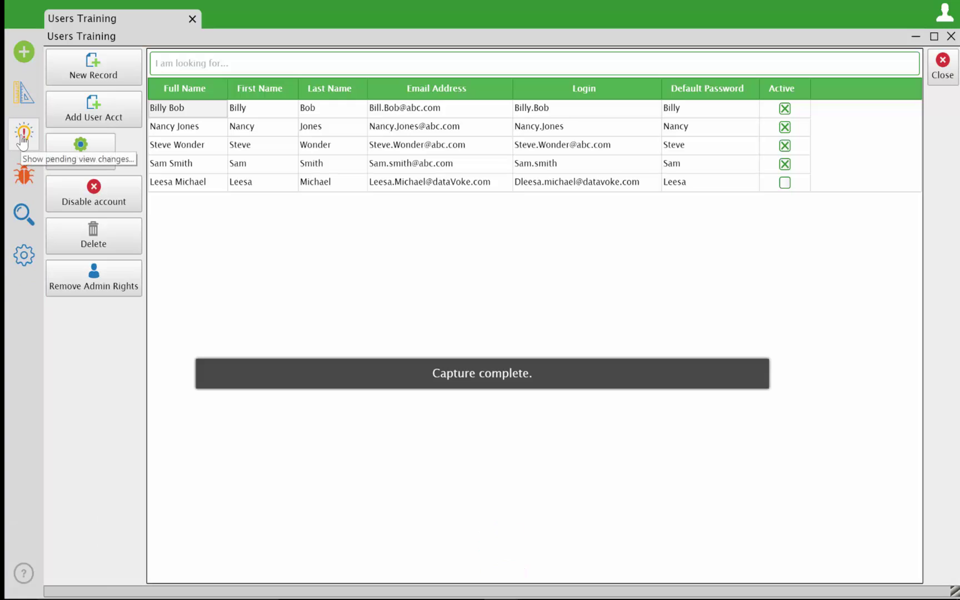
click(188, 166)
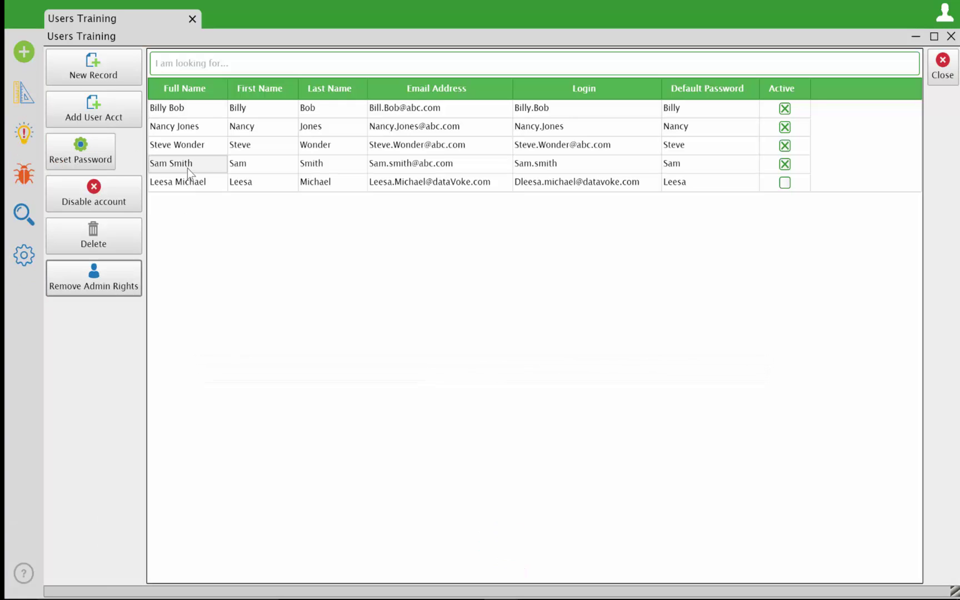
click(188, 165)
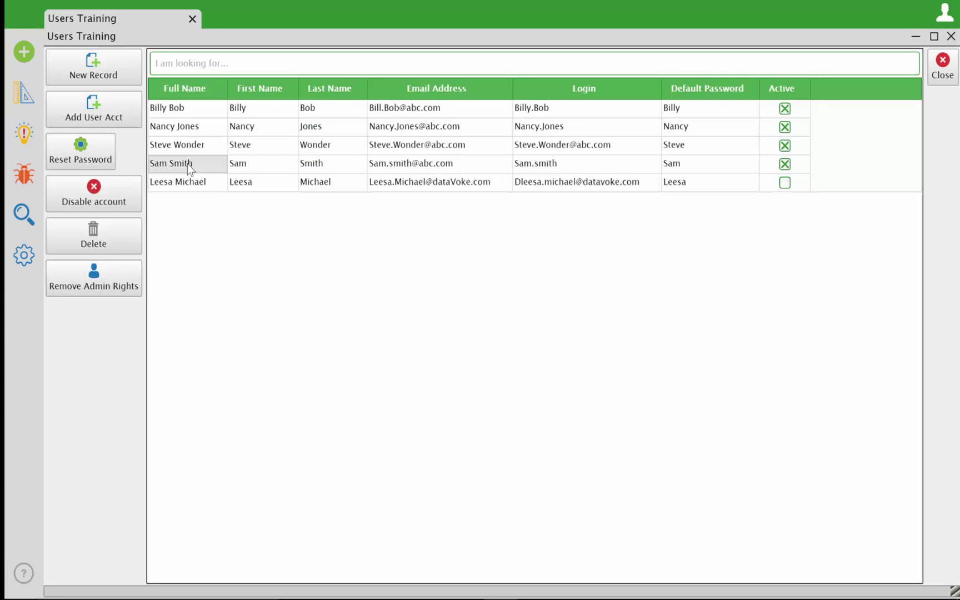
click(101, 278)
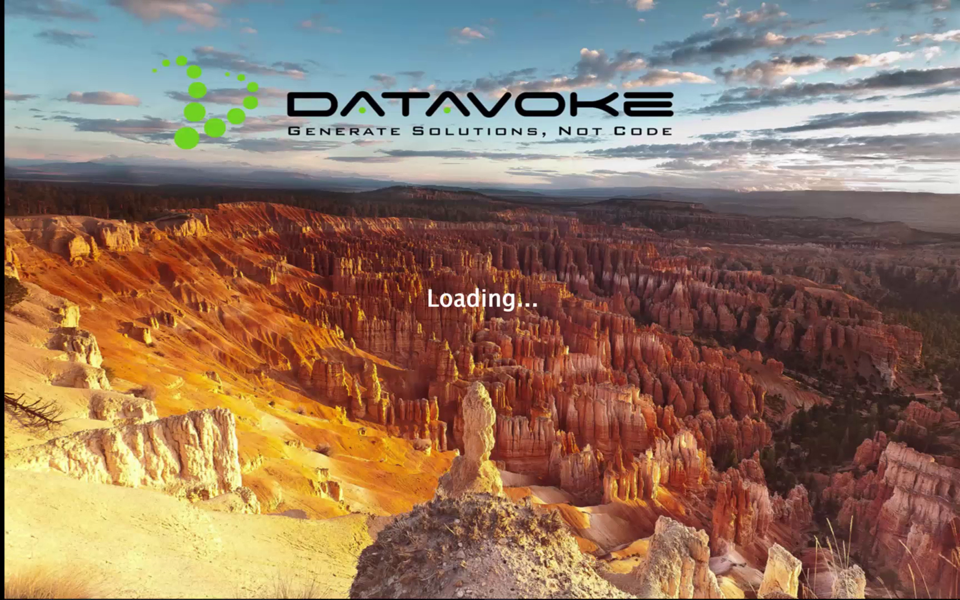
Step: Log in again with the fourth-row user's login ID and password
text(sam.smith)
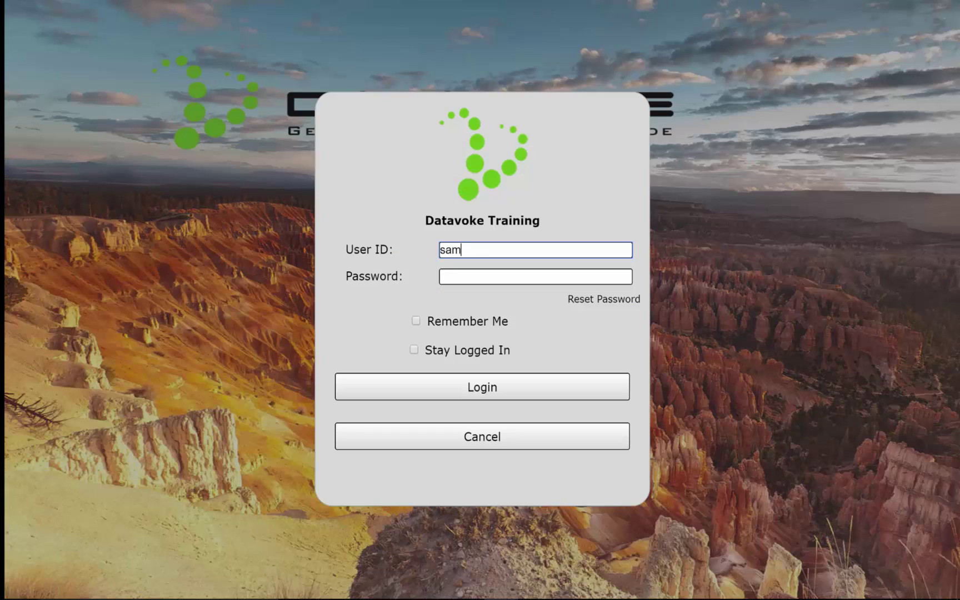
key(Tab)
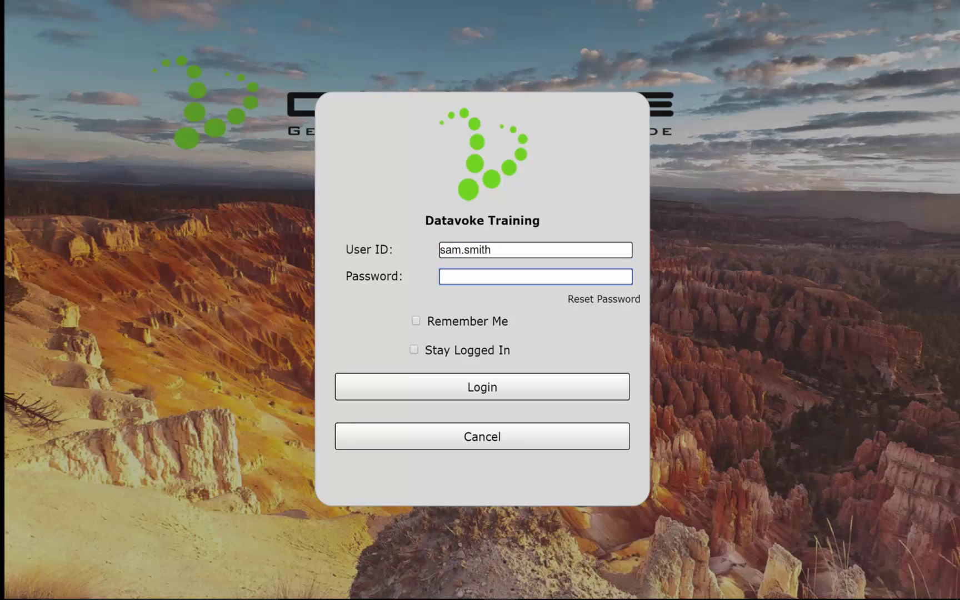
text(•••••)
key(Return)
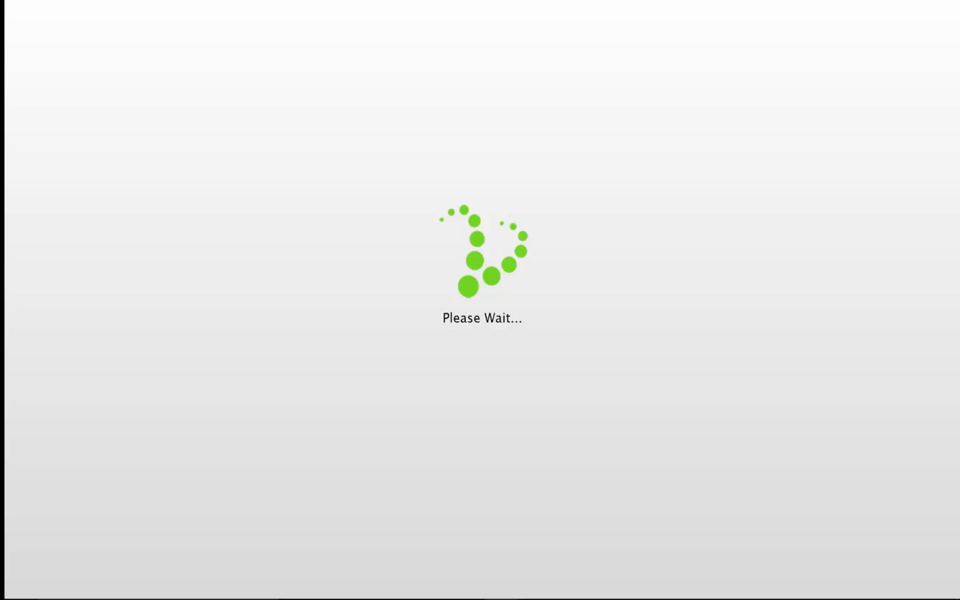